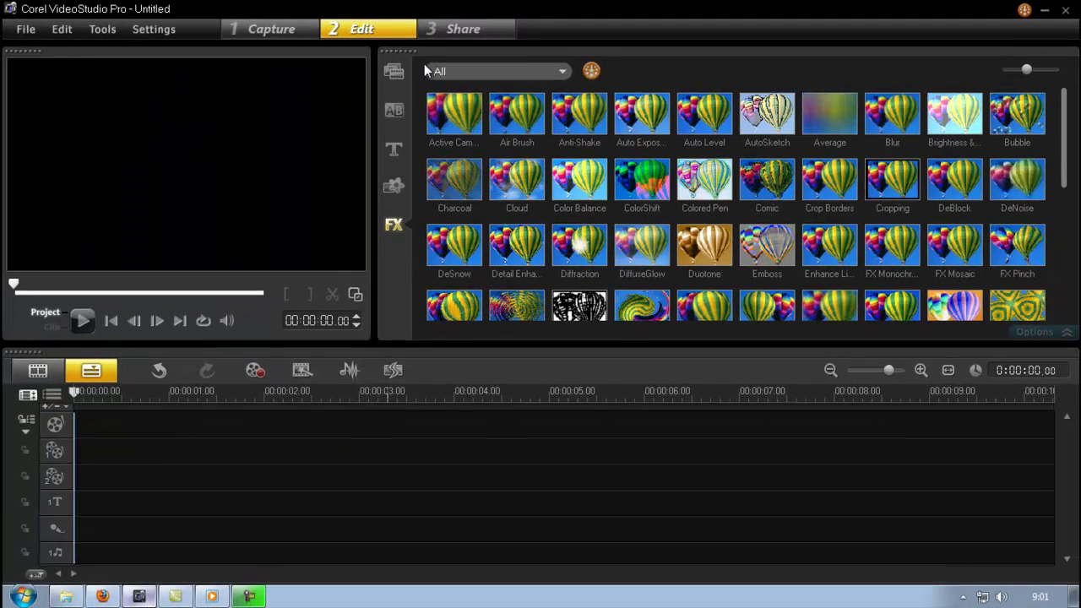
Step: Place clipd.mp4 on the video track without its audio, and clipc.mp4 on the overlay track at 00:00:00
left_click(402, 73)
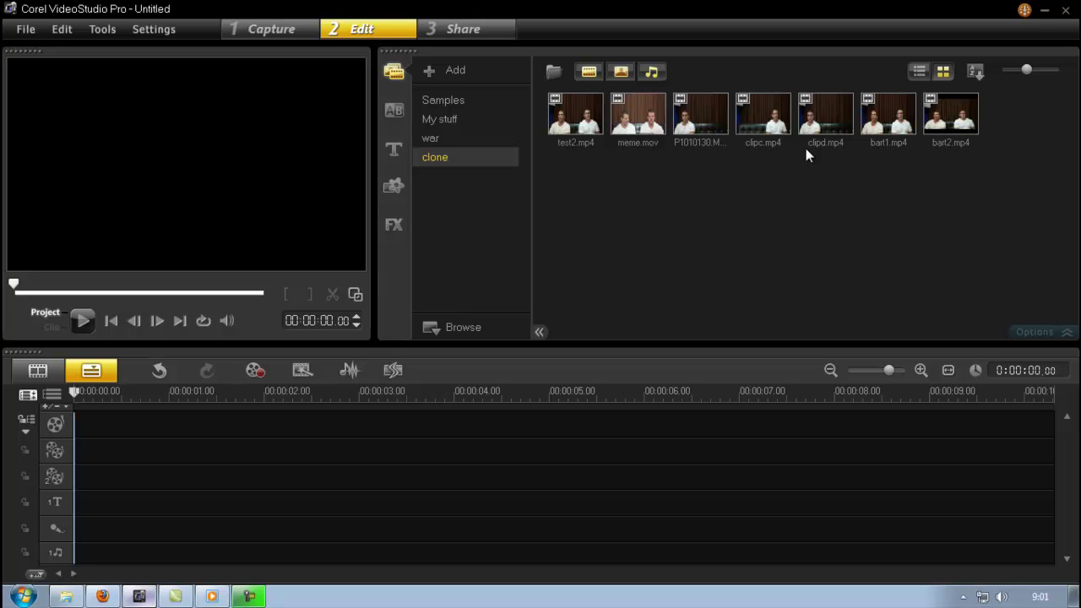
left_click_drag(832, 123, 328, 422)
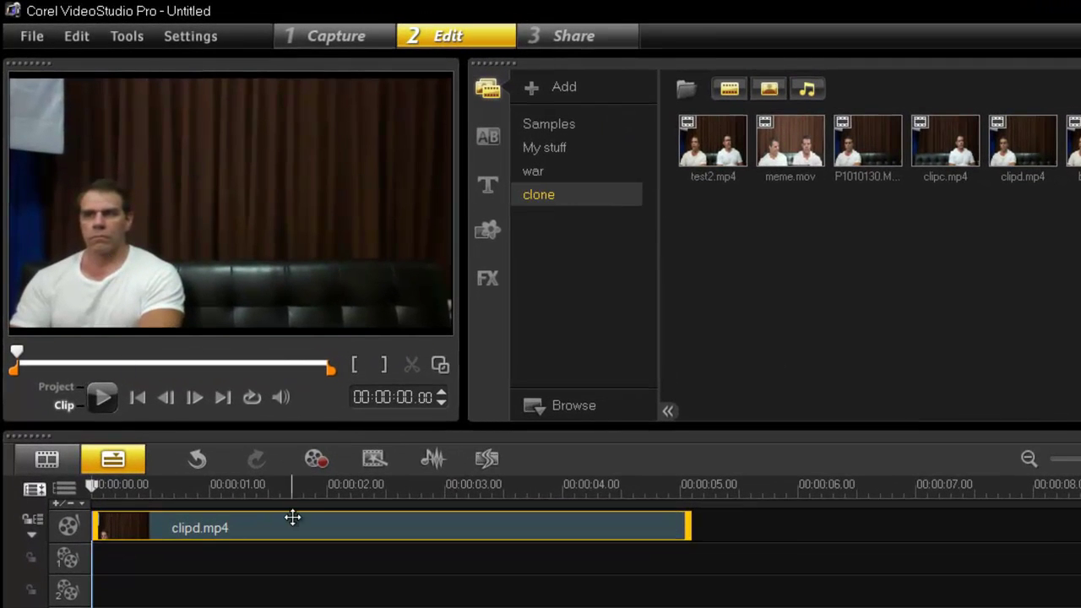
right_click(294, 516)
left_click(344, 393)
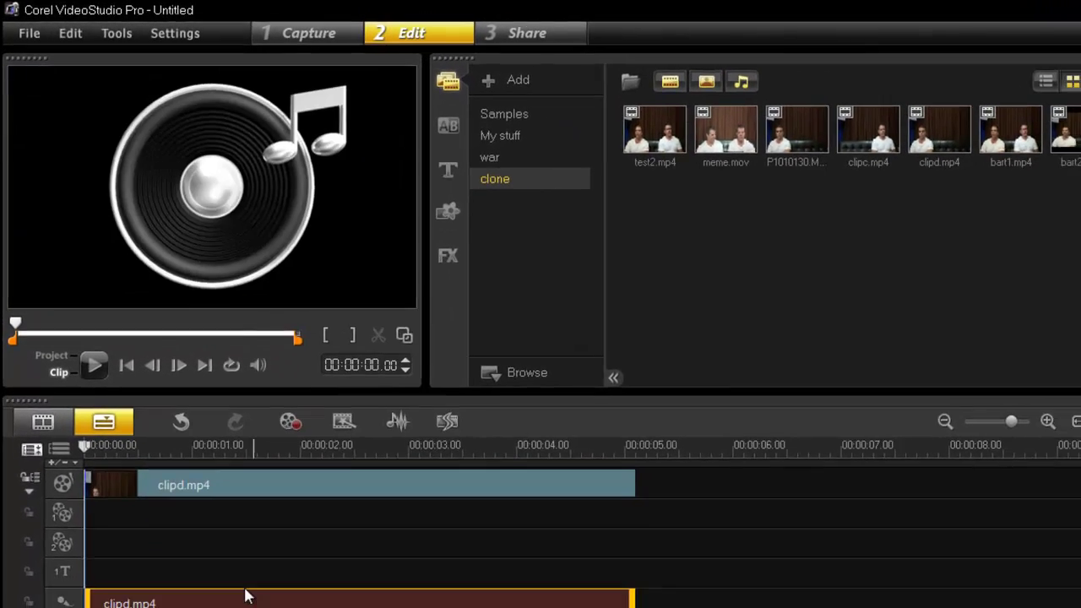
key("ctrl+z")
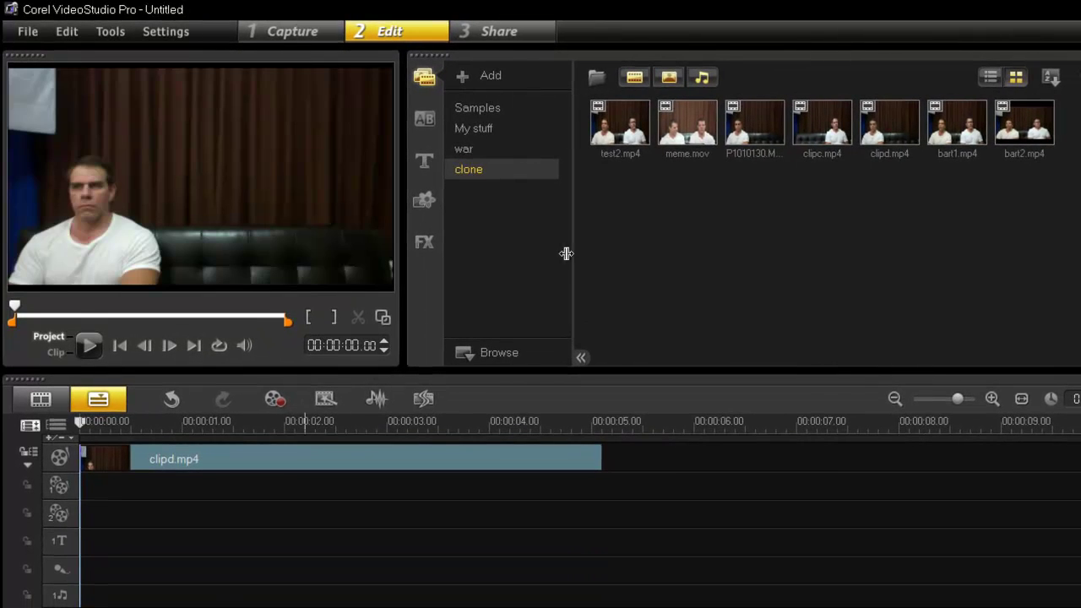
left_click_drag(823, 128, 383, 498)
left_click_drag(715, 485, 413, 491)
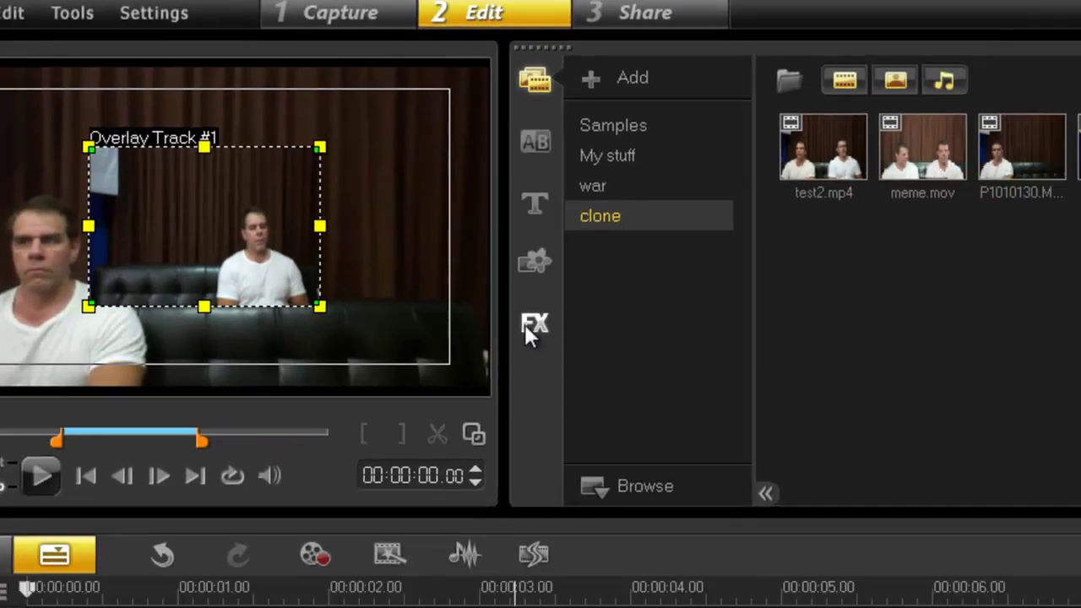
Step: Apply the Cropping filter to clipc.mp4 and pick a preset that blacks out part of the overlay
left_click(772, 440)
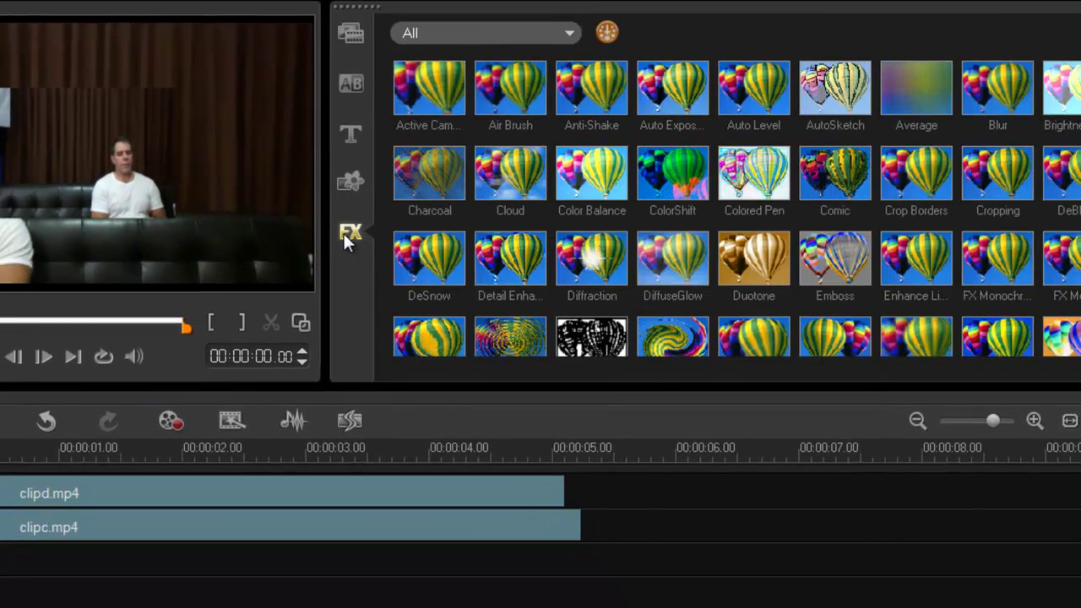
left_click_drag(952, 203, 435, 522)
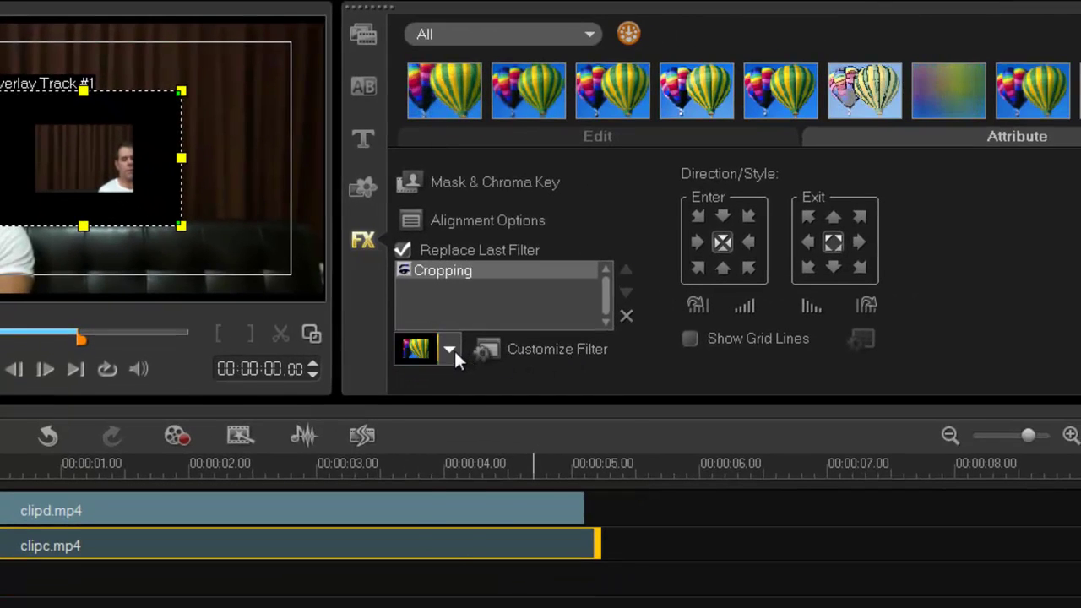
left_click(454, 349)
left_click(436, 555)
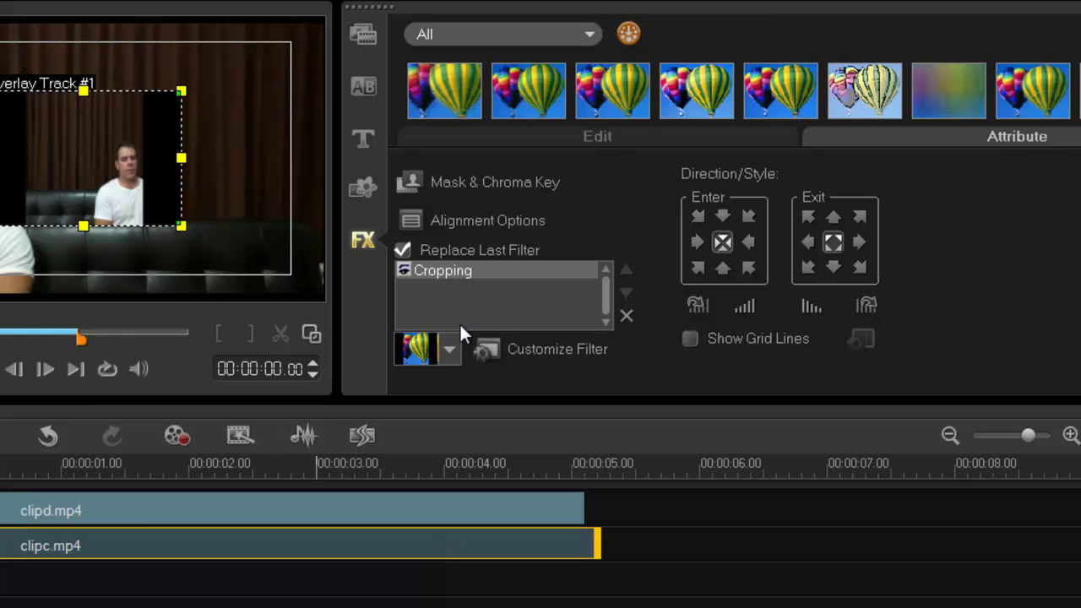
Step: Set the crop width to 50, move the crop over the right-hand man, and copy it to all keyframes
left_click(561, 349)
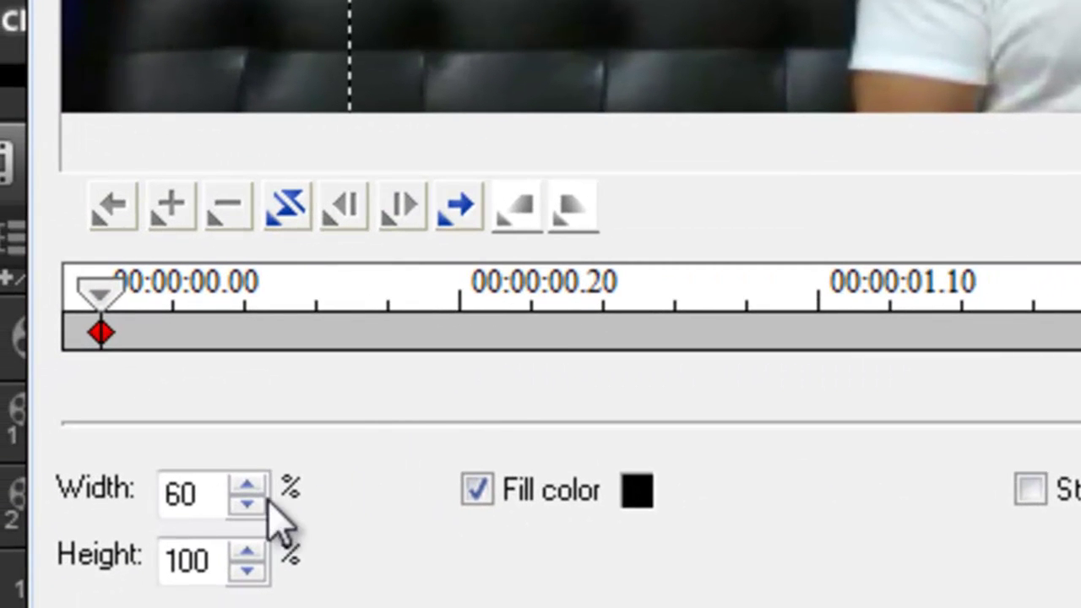
left_click_drag(202, 493, 164, 494)
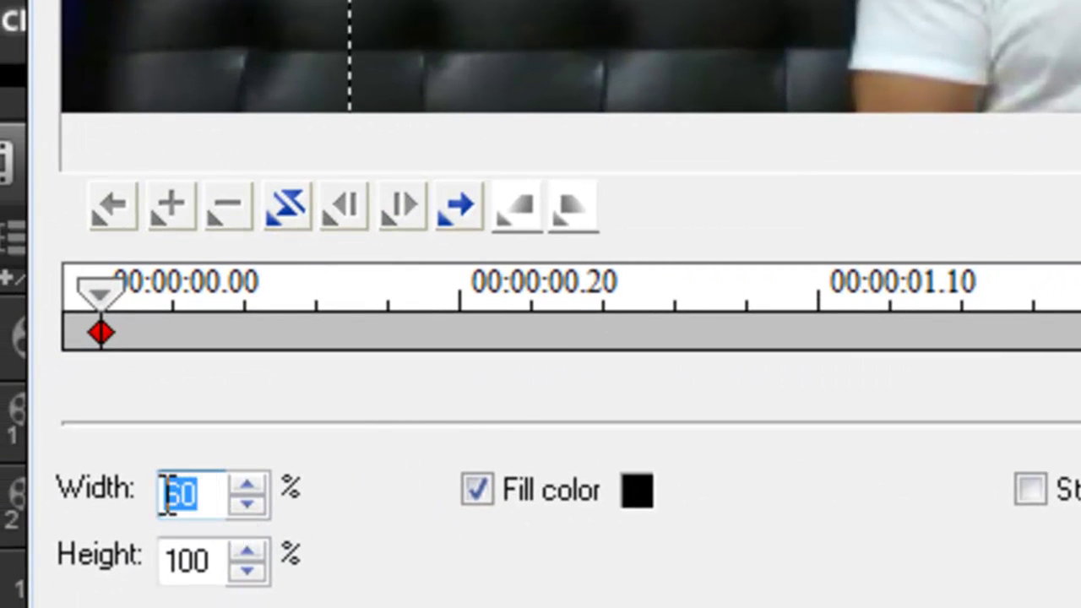
type("50")
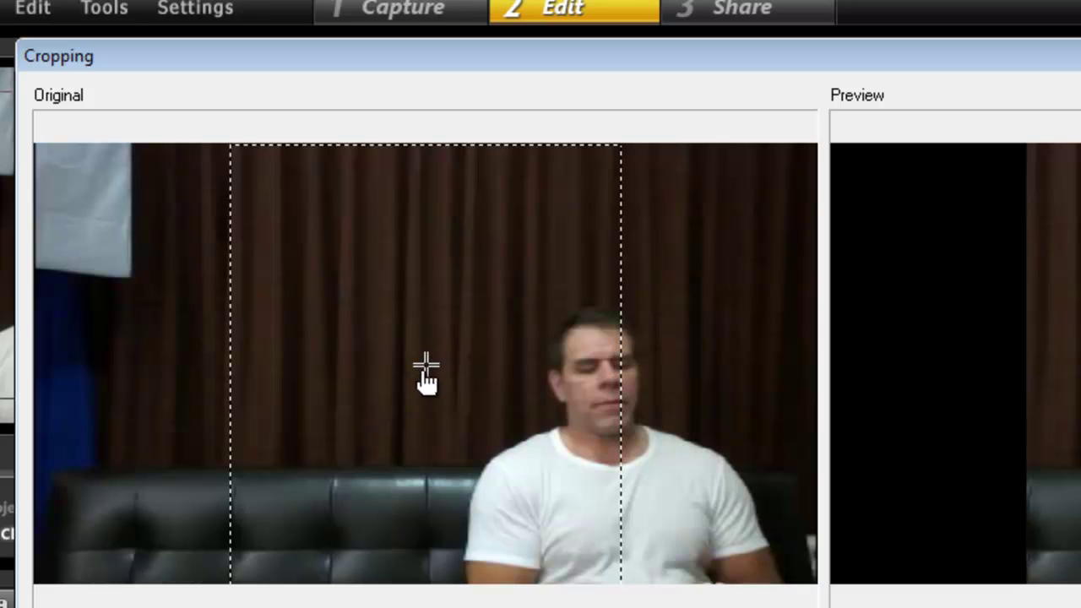
left_click_drag(425, 365, 622, 362)
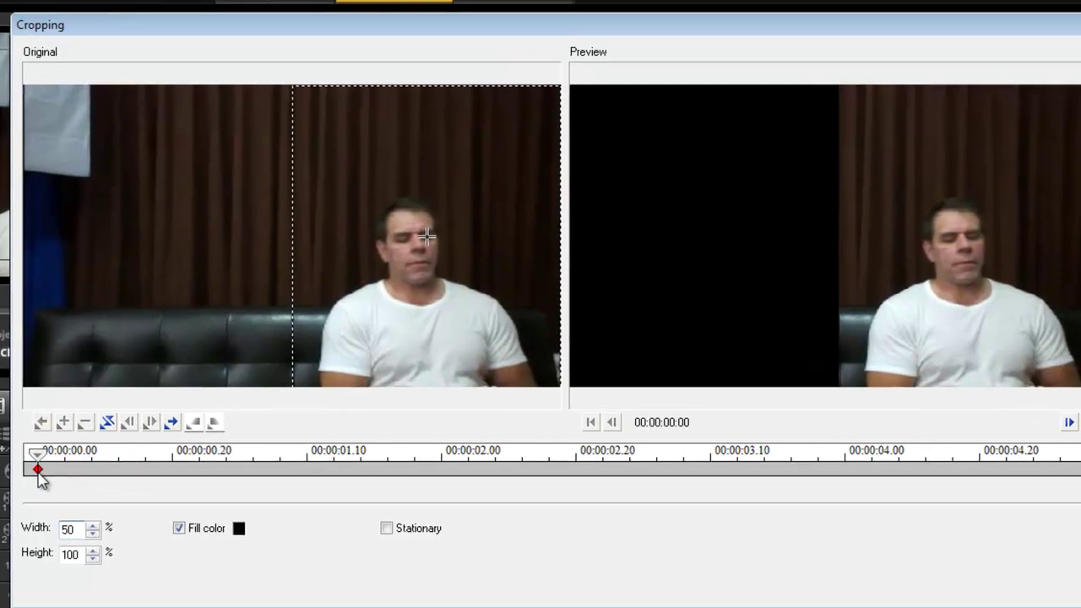
right_click(38, 475)
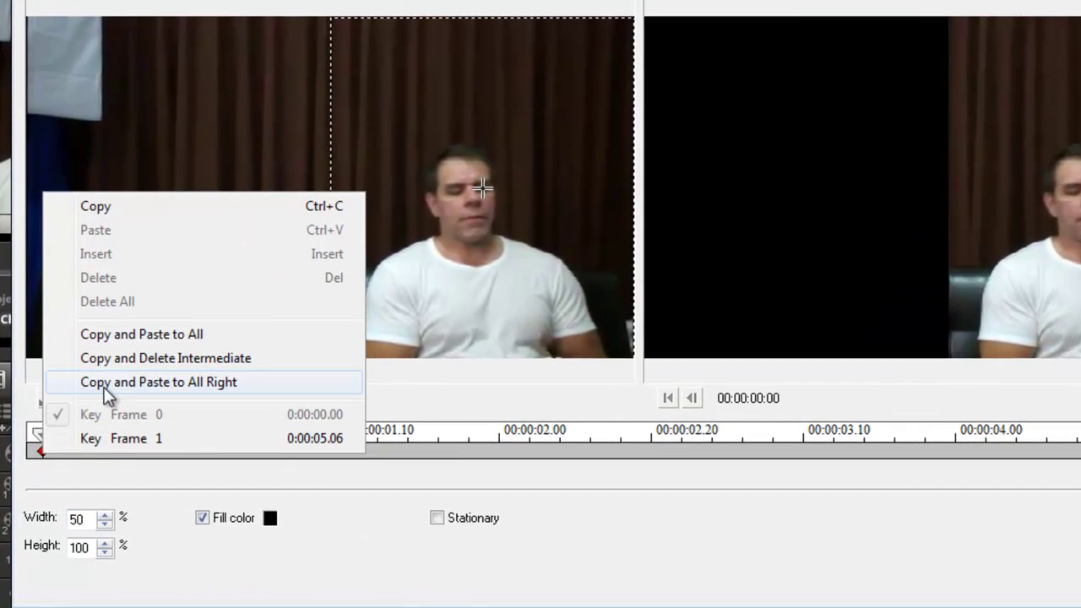
left_click(103, 385)
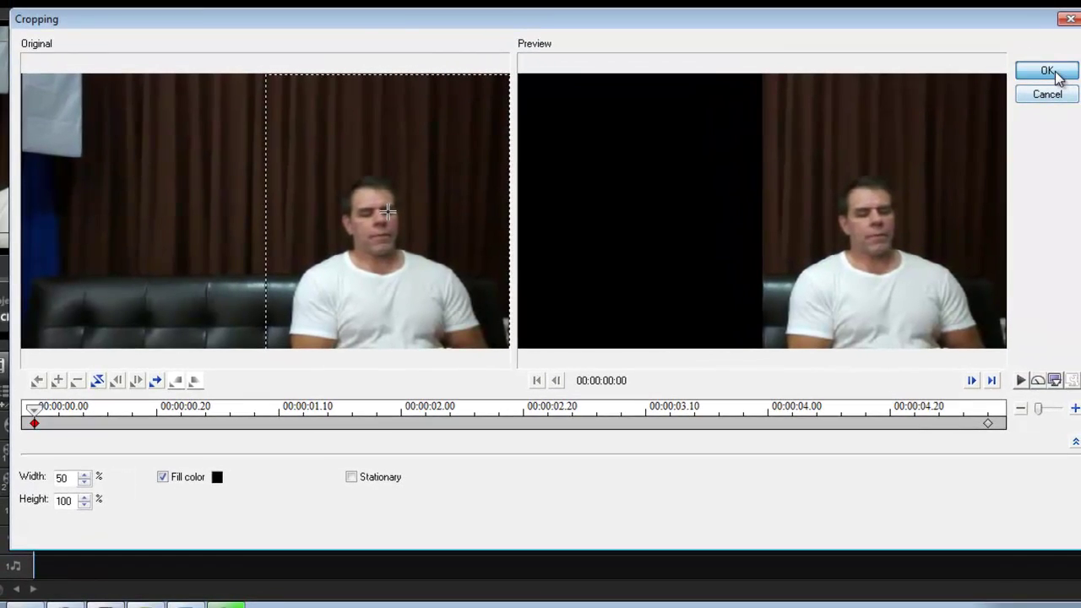
Step: Confirm the Cropping settings and fit the overlay clip to the full preview screen
left_click(1052, 74)
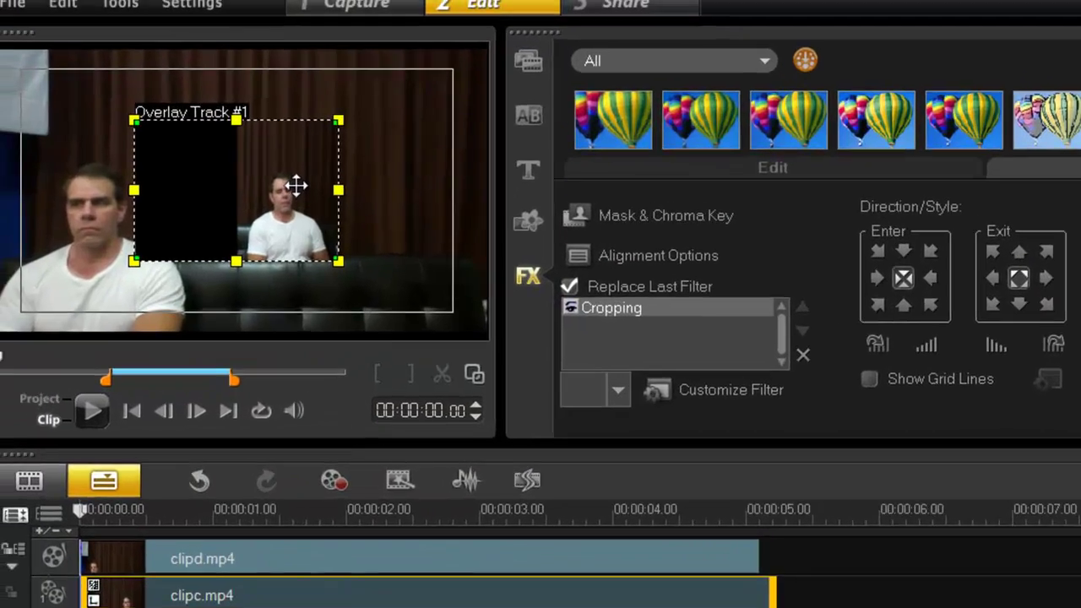
right_click(204, 134)
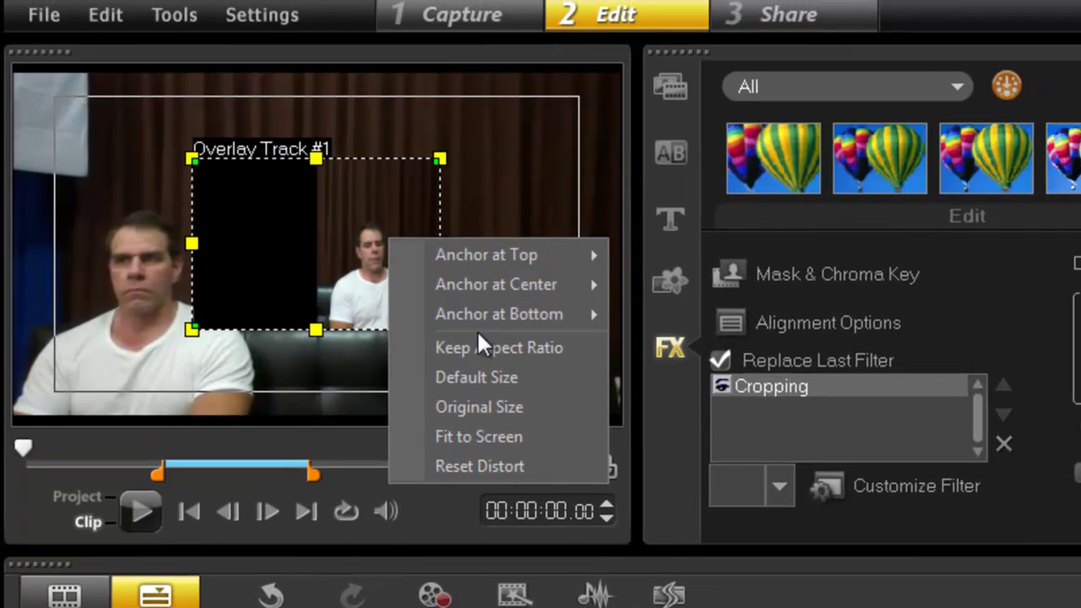
left_click(473, 435)
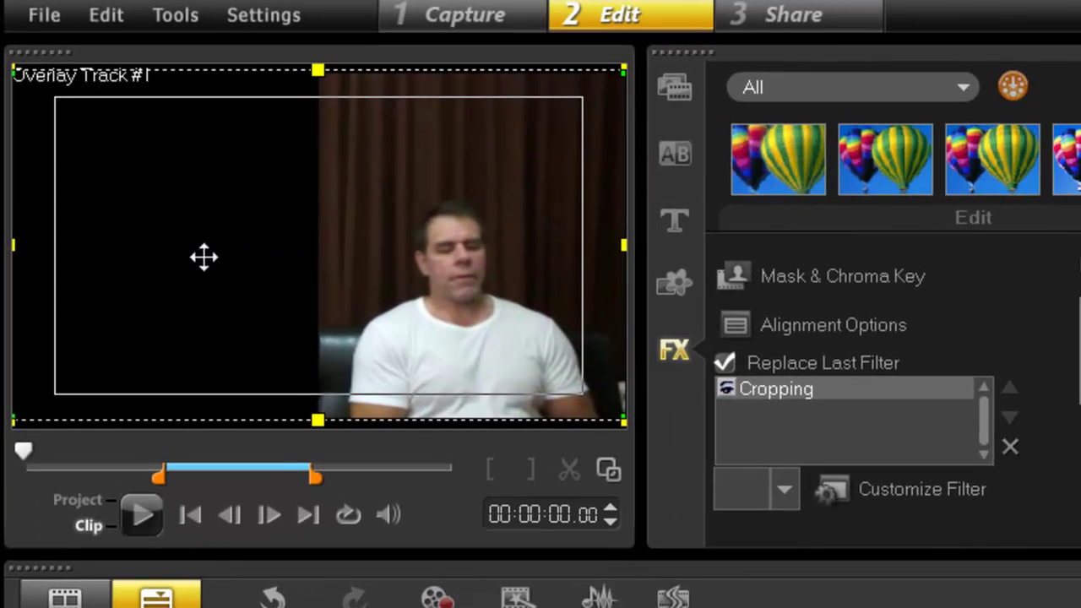
Step: Enable chroma keying on the overlay with black as the key colour and similarity 1
left_click(812, 274)
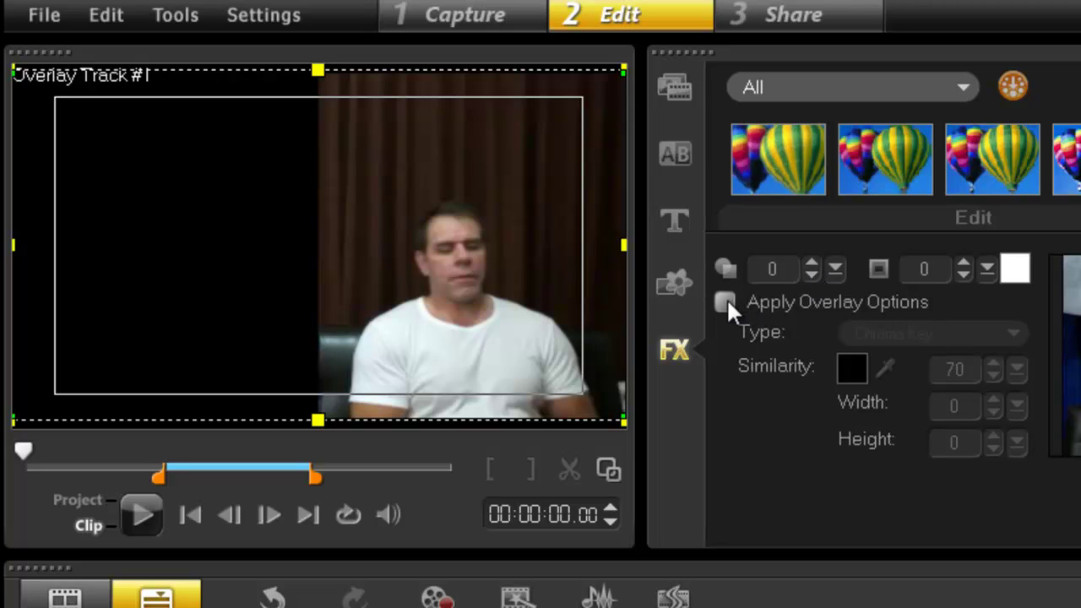
left_click(724, 302)
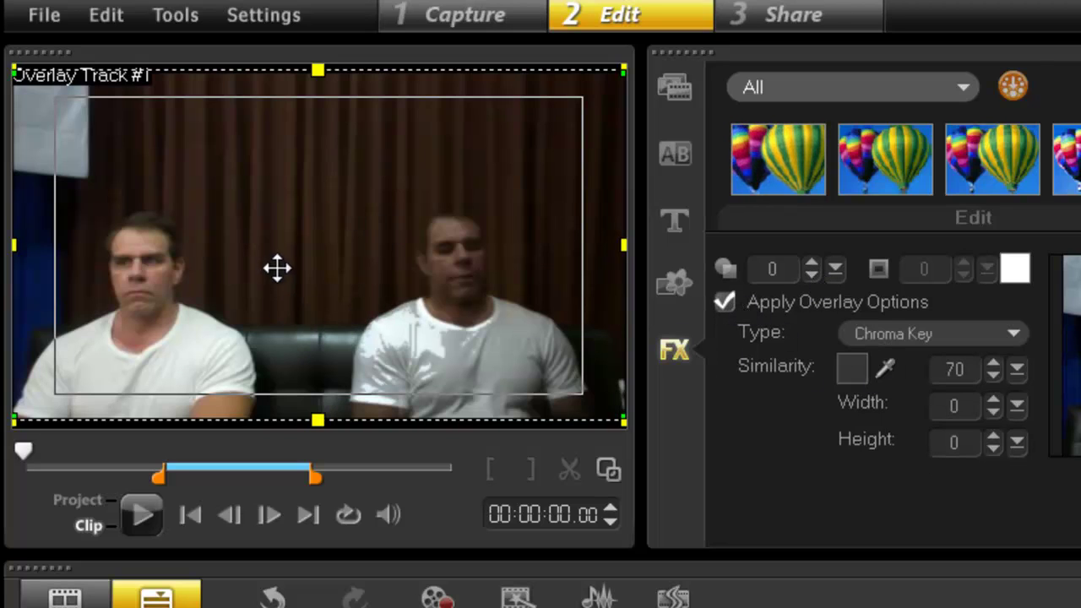
left_click(849, 371)
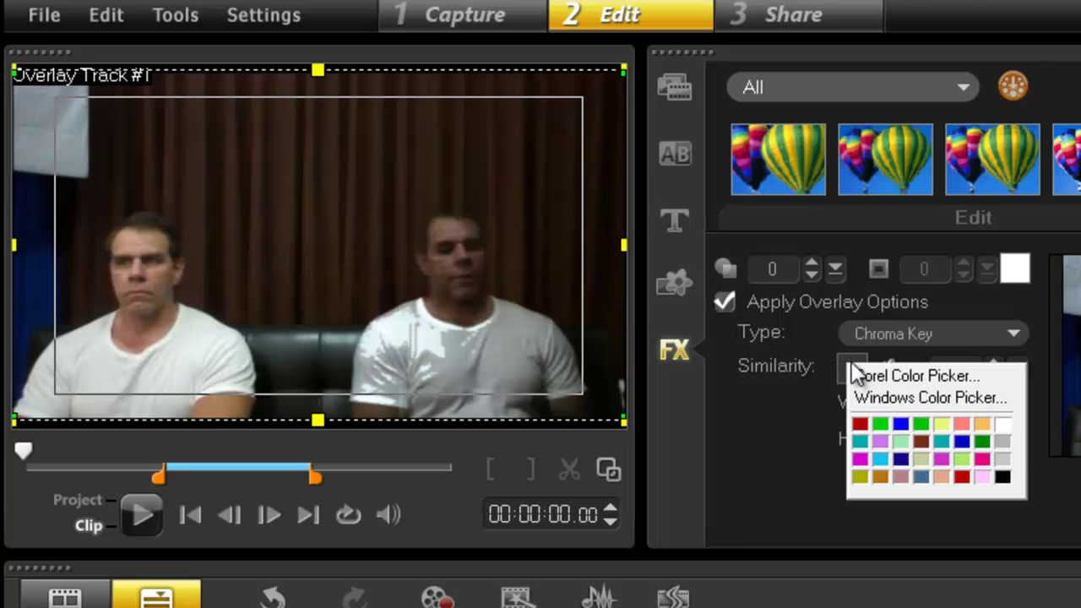
left_click(1002, 482)
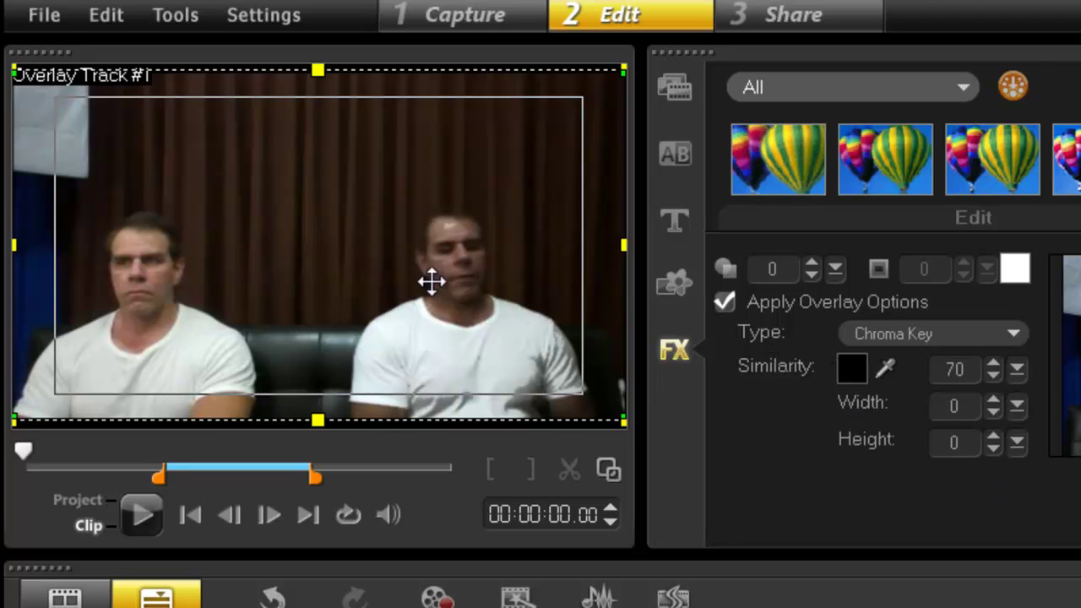
left_click(1017, 369)
left_click_drag(1024, 399, 923, 401)
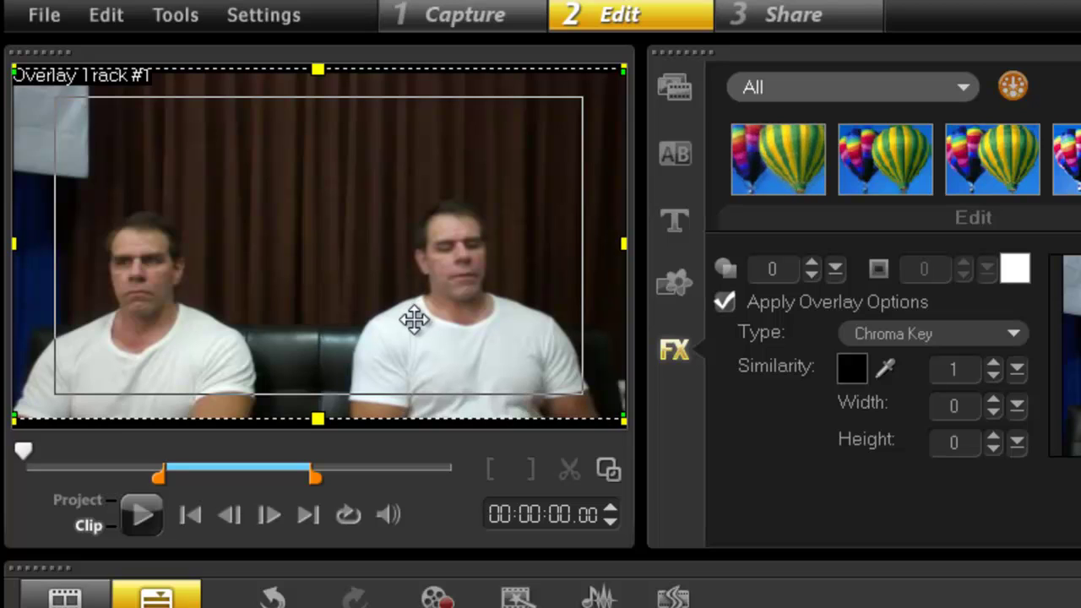
Step: Play the whole project in the preview, pause it, and rewind near the start
left_click(72, 502)
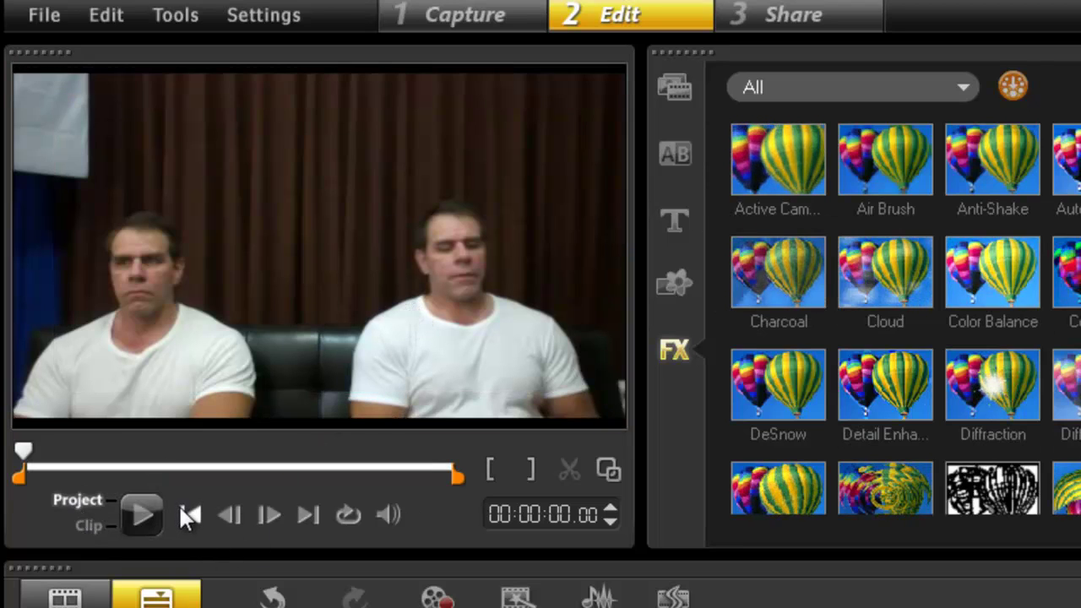
left_click(135, 506)
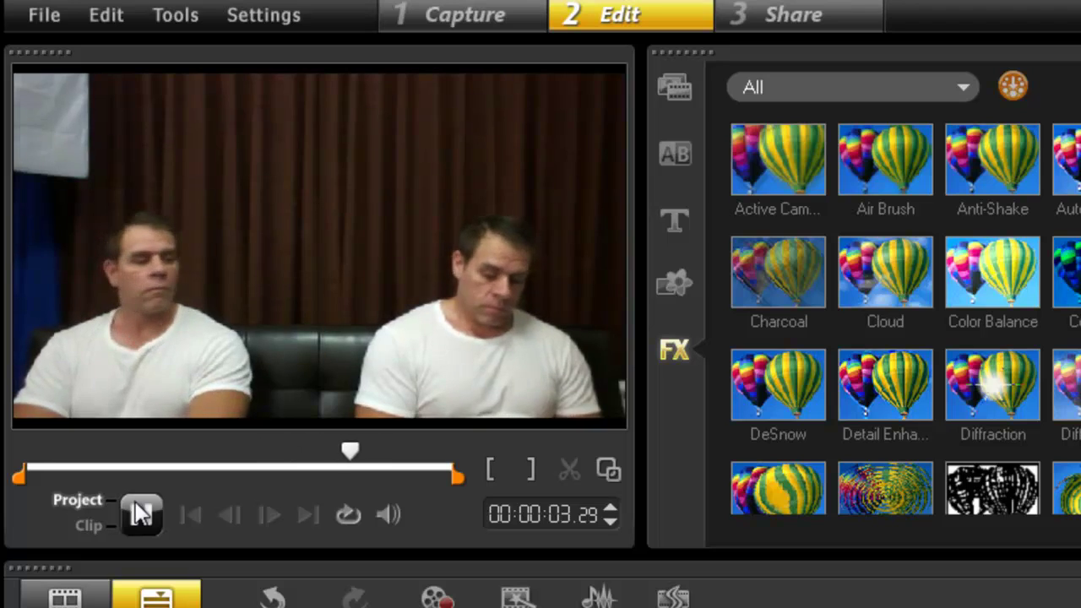
key("space")
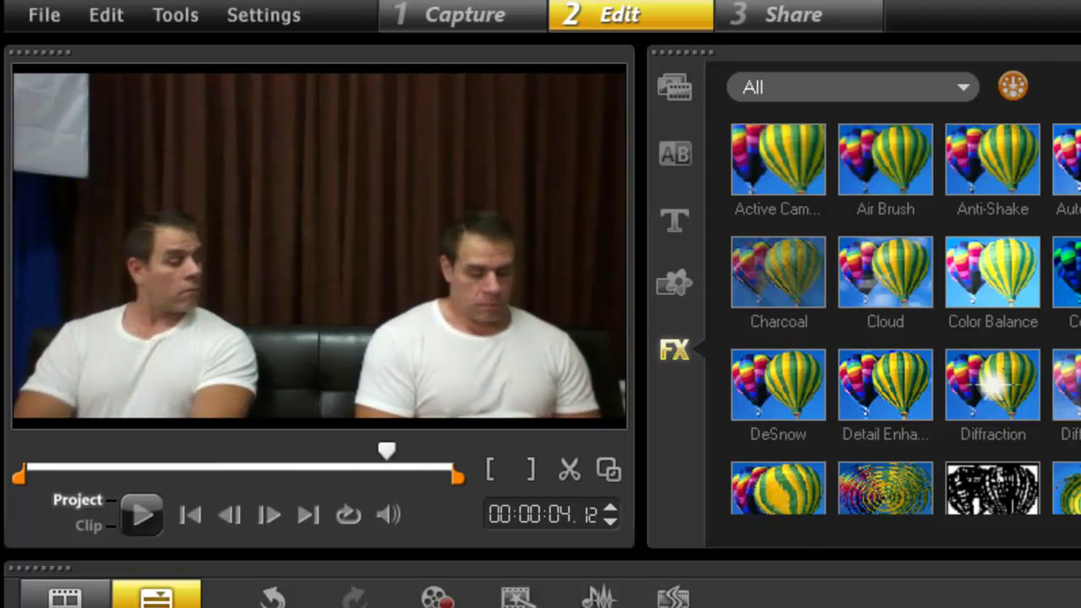
left_click_drag(306, 451, 85, 452)
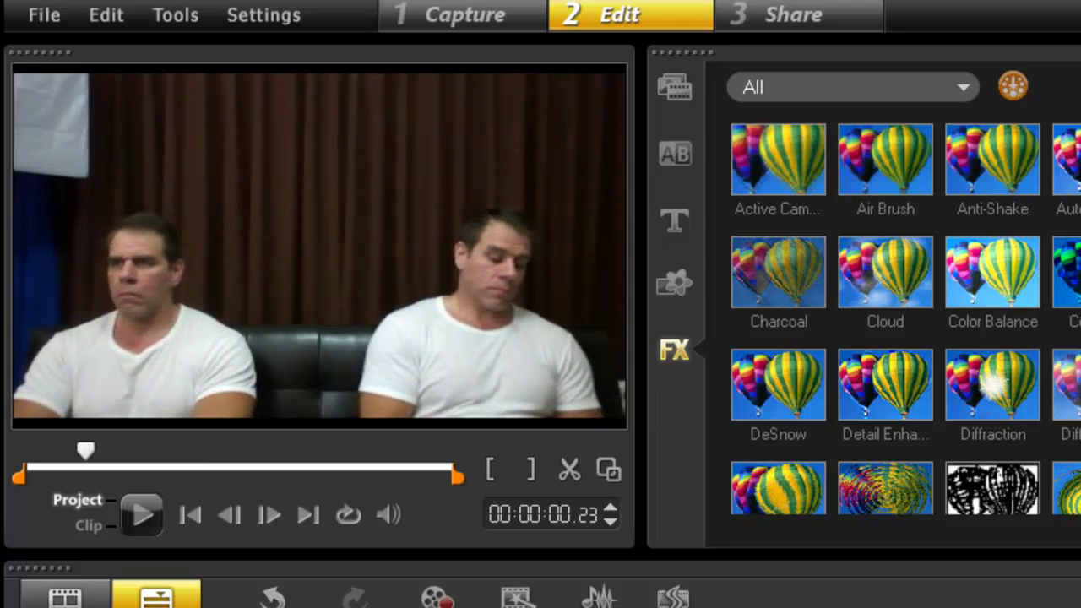